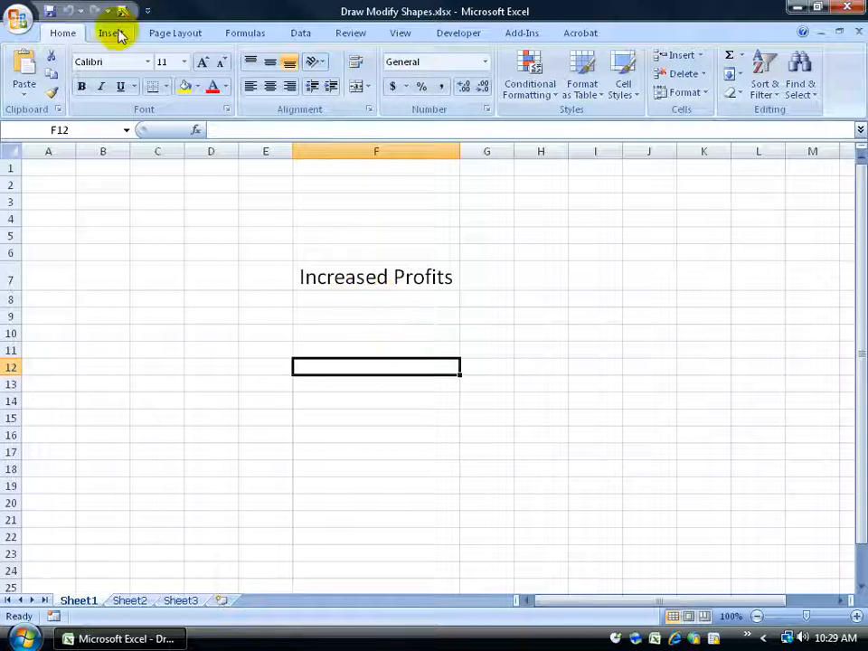
Try drawing a circle about 2.74" across over the Increased Profits text, and undo it.
{"action": "left_click", "coordinate": [115, 33]}
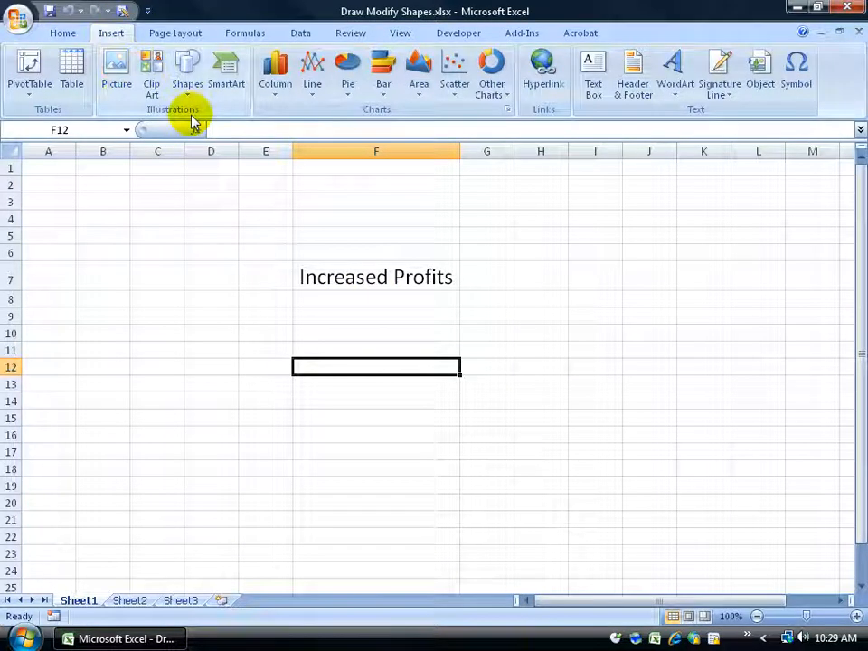
{"action": "left_click", "coordinate": [187, 92]}
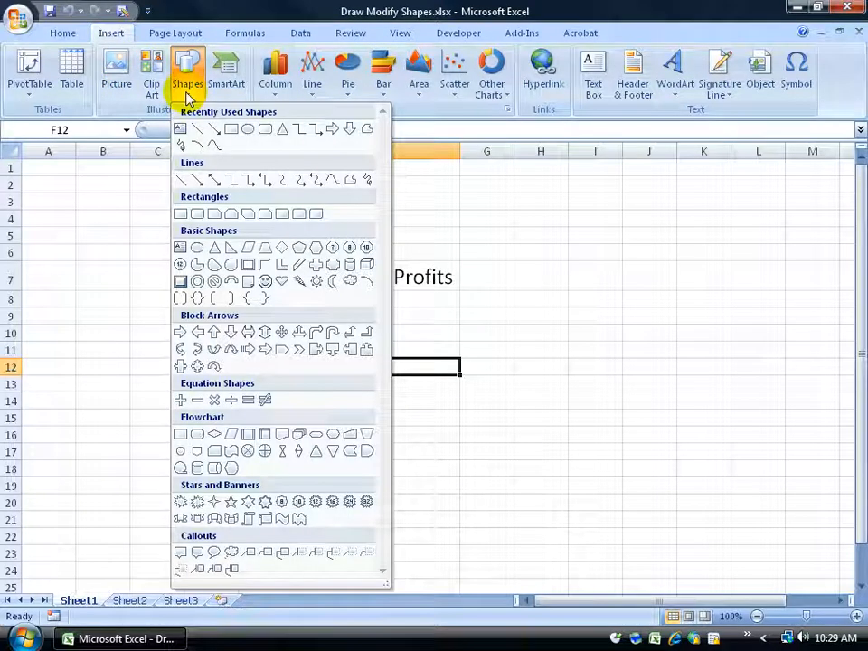
{"action": "left_click", "coordinate": [249, 132]}
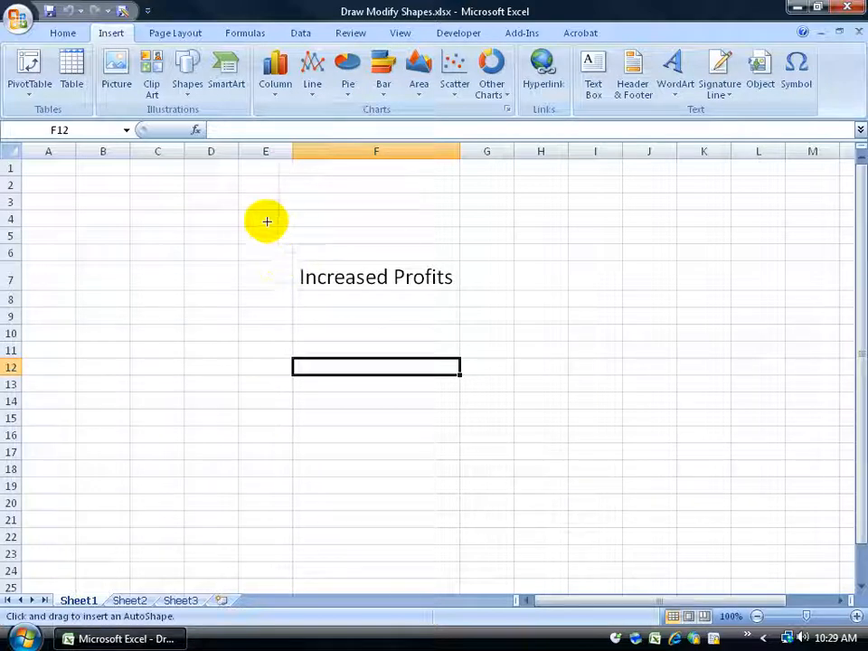
{"action": "left_click_drag", "start_coordinate": [264, 215], "coordinate": [393, 338]}
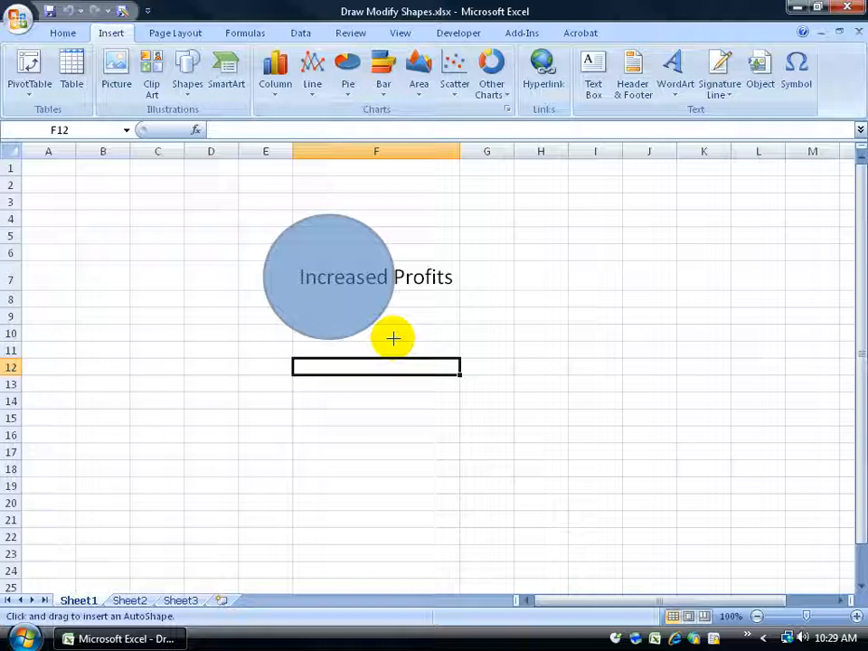
{"action": "left_click_drag", "start_coordinate": [393, 338], "coordinate": [380, 437]}
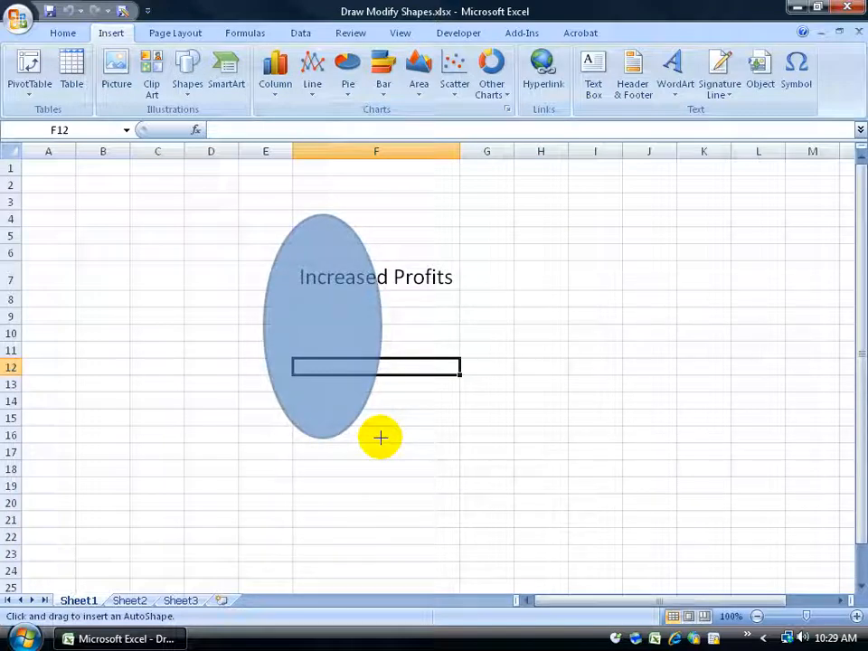
{"action": "key", "text": "shift"}
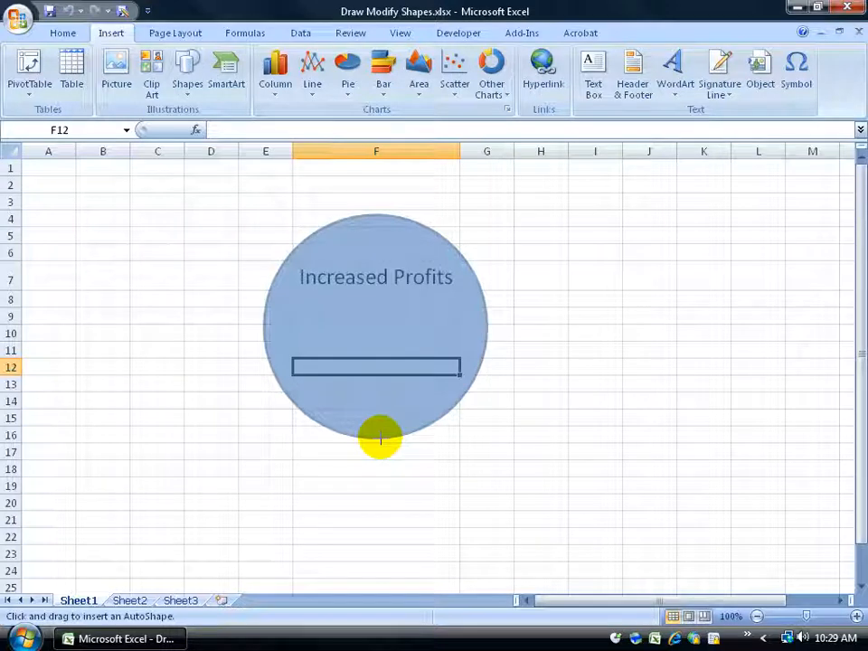
{"action": "left_click_drag", "start_coordinate": [380, 440], "coordinate": [381, 440]}
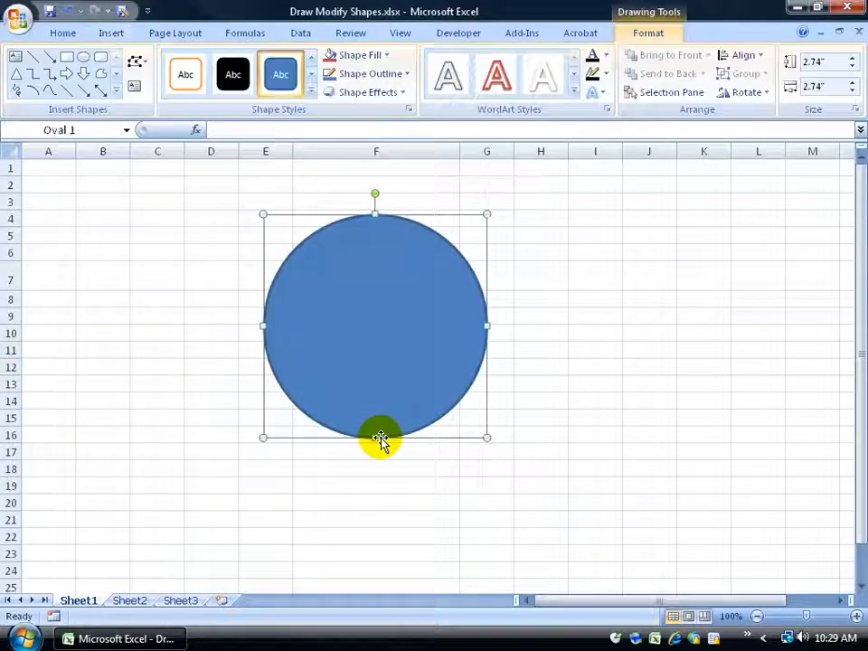
{"action": "left_click", "coordinate": [68, 11]}
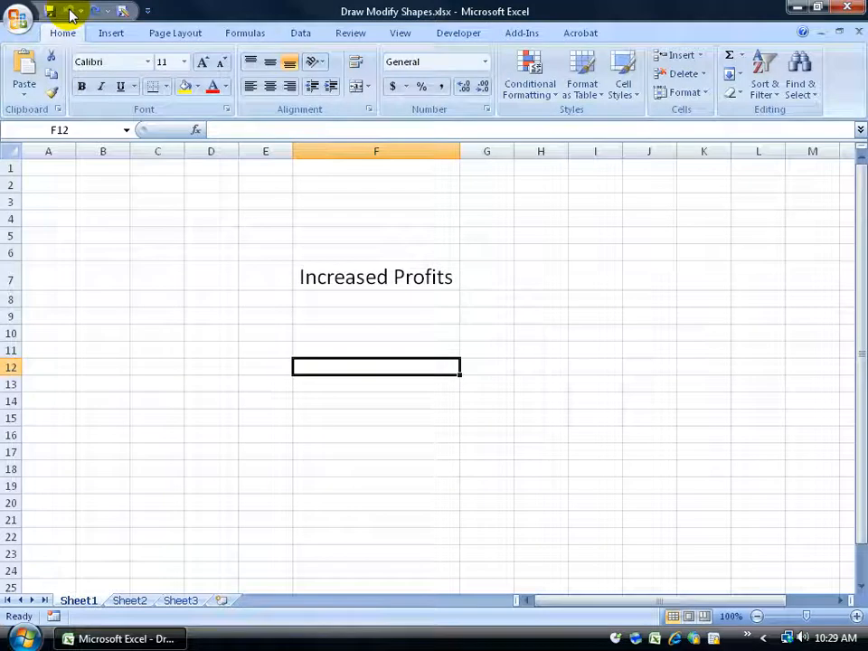
Insert a default 1" circle over the start of the Increased Profits text, with its upper corner in cell E5.
{"action": "left_click", "coordinate": [110, 33]}
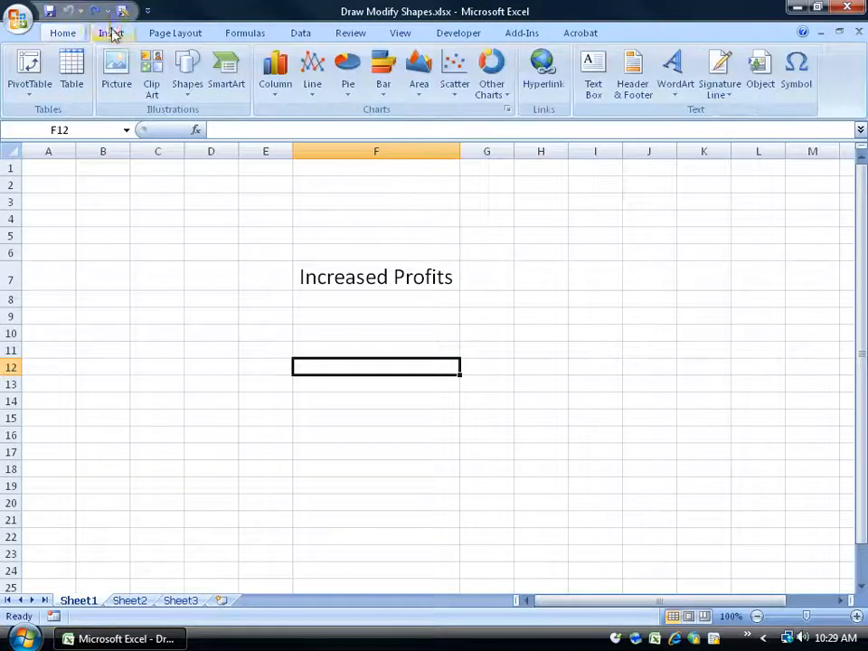
{"action": "left_click", "coordinate": [185, 88]}
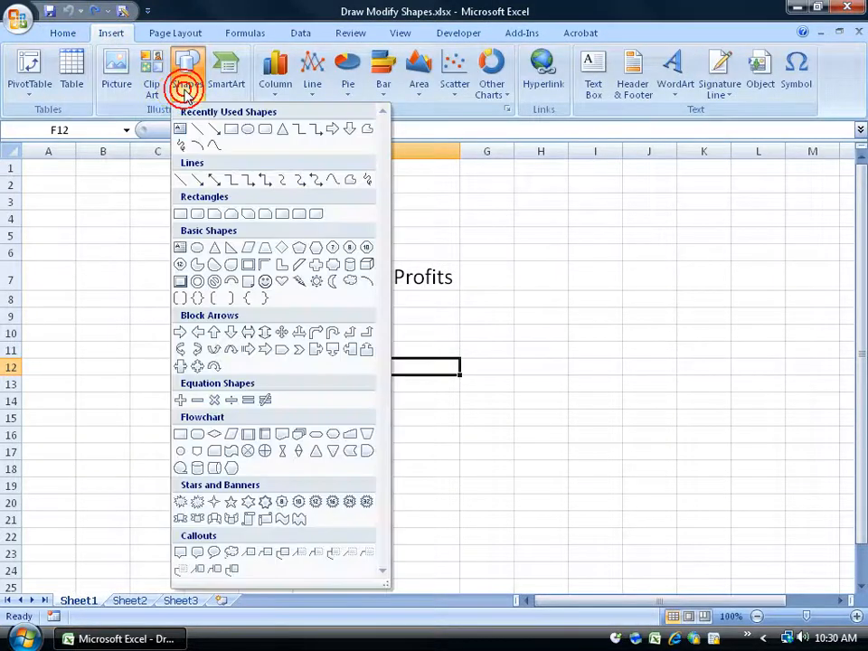
{"action": "left_click", "coordinate": [247, 128]}
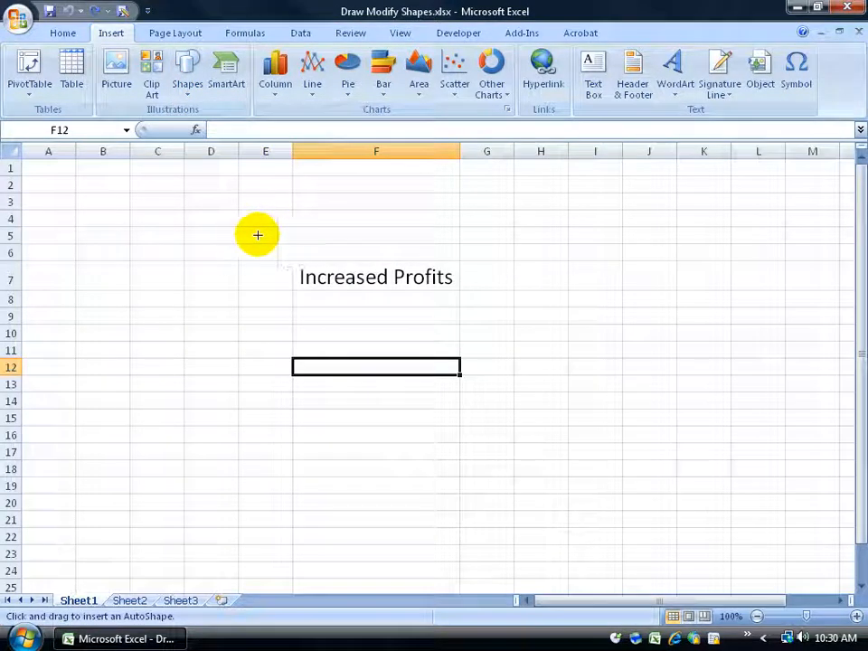
{"action": "left_click", "coordinate": [257, 234]}
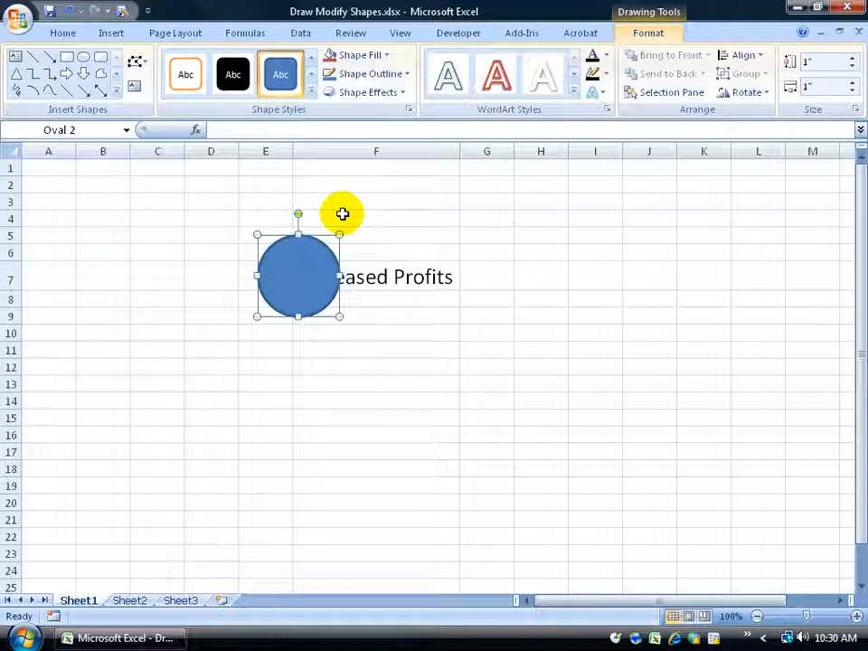
Try drawing a square in columns B and C beside the circle, and undo it.
{"action": "left_click", "coordinate": [68, 58]}
{"action": "mouse_move", "coordinate": [80, 247]}
{"action": "left_mouse_down"}
{"action": "mouse_move", "coordinate": [193, 322]}
{"action": "mouse_move", "coordinate": [227, 277]}
{"action": "mouse_move", "coordinate": [137, 361]}
{"action": "left_mouse_up"}
{"action": "key", "text": "shift"}
{"action": "left_click", "coordinate": [68, 13]}
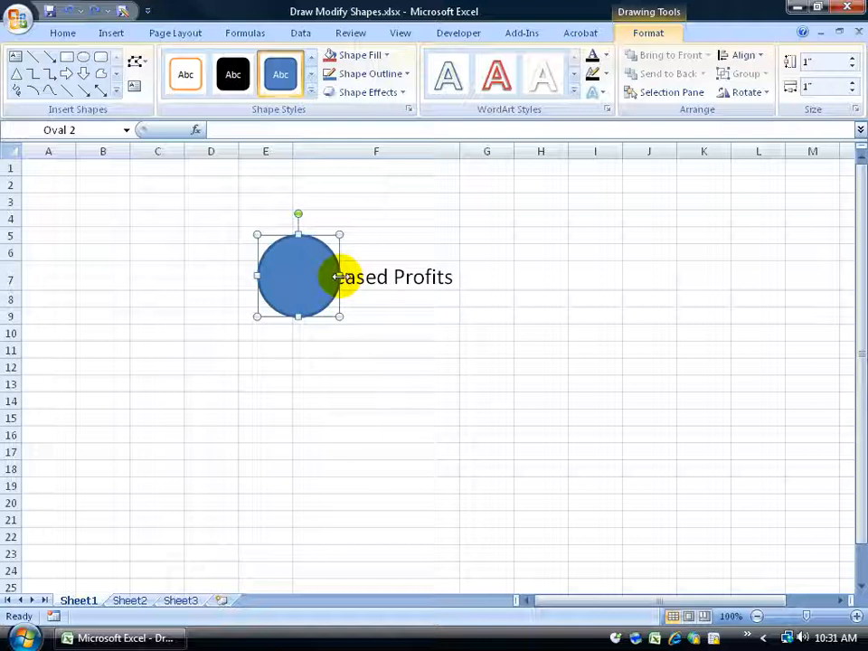
Stretch the circle rightward into an oval about 2.66" wide that covers the whole Increased Profits text.
{"action": "left_click_drag", "start_coordinate": [339, 277], "coordinate": [474, 276]}
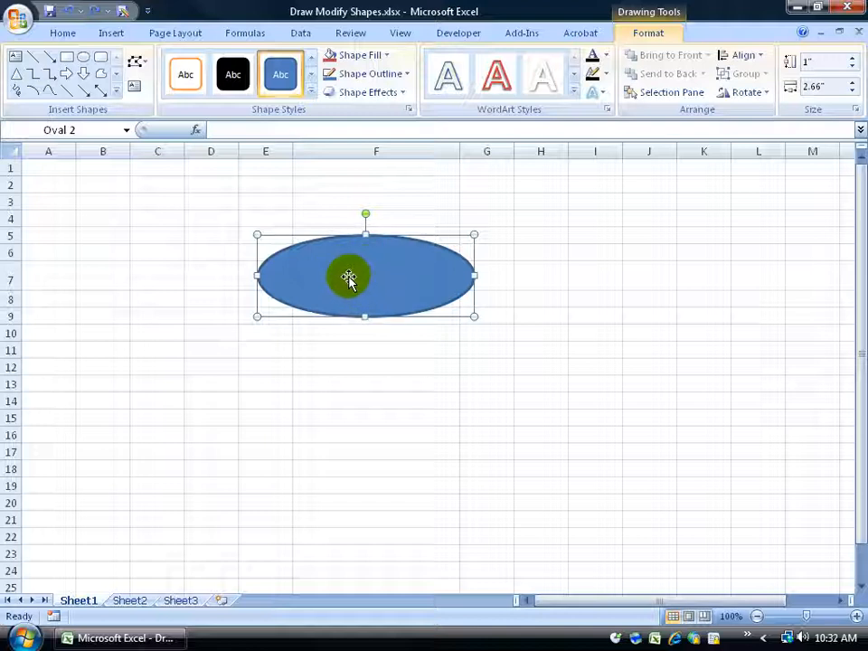
{"action": "left_click", "coordinate": [388, 56]}
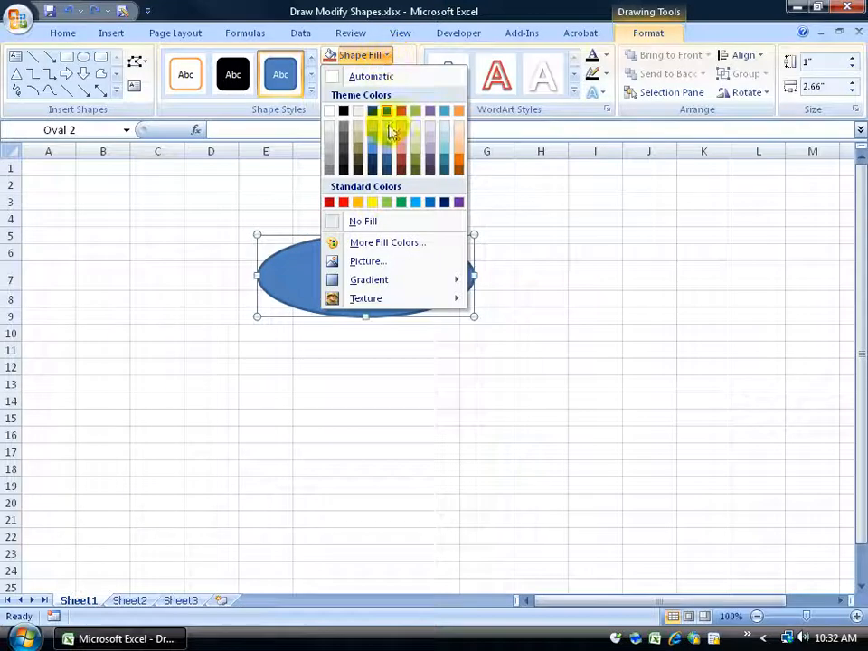
{"action": "mouse_move", "coordinate": [388, 281]}
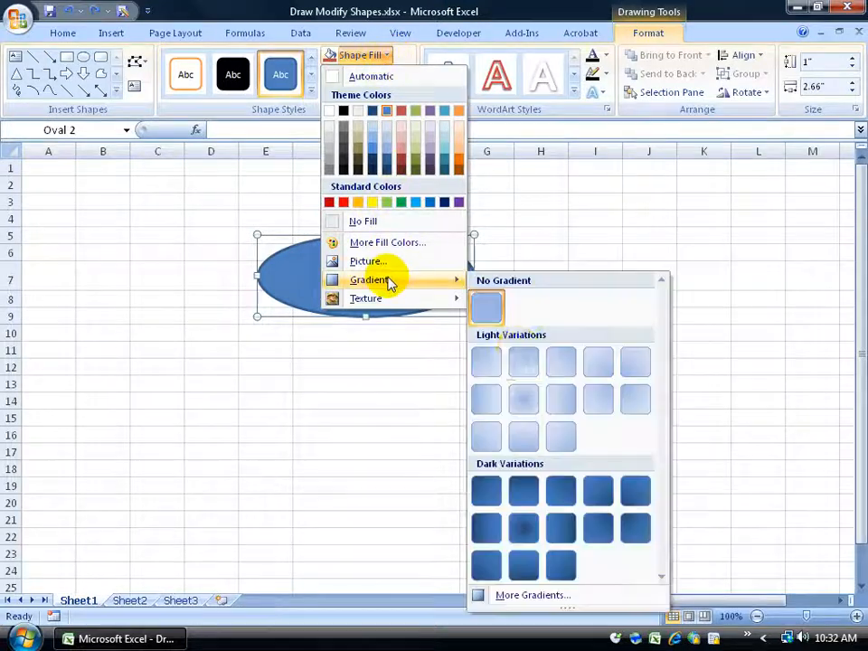
{"action": "left_click", "coordinate": [543, 594]}
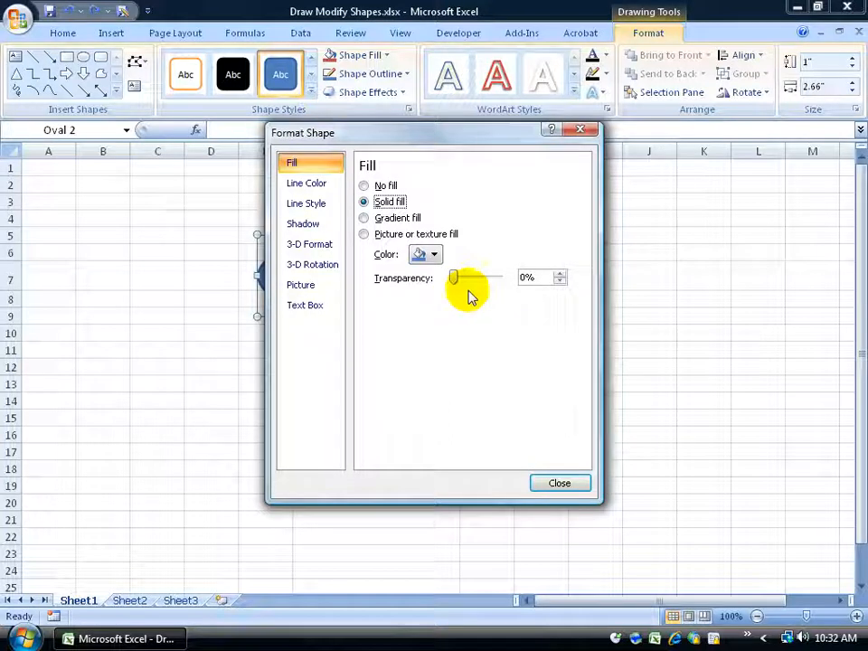
{"action": "left_click", "coordinate": [557, 483]}
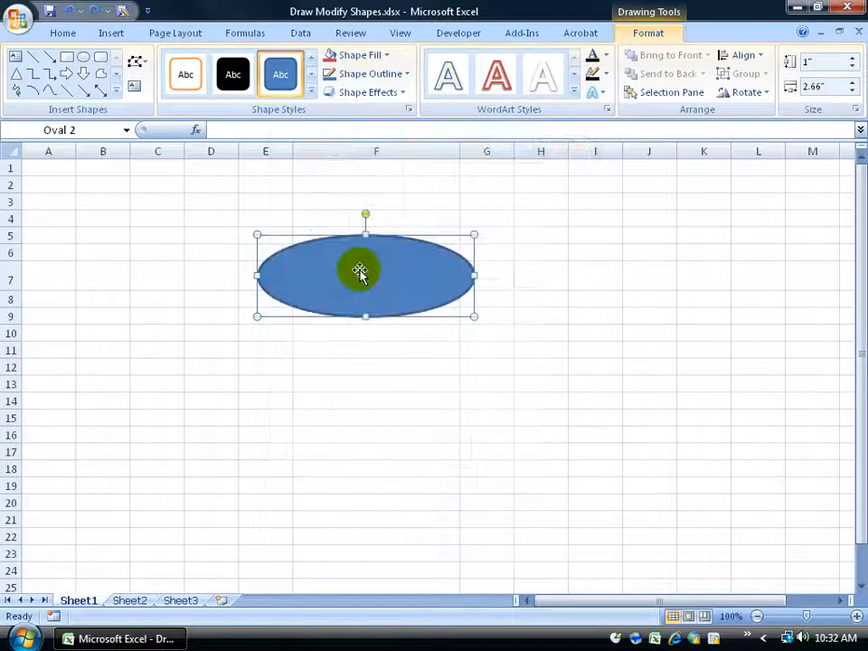
Set the oval's solid fill transparency to 75% in its shape formatting.
{"action": "right_click", "coordinate": [361, 273]}
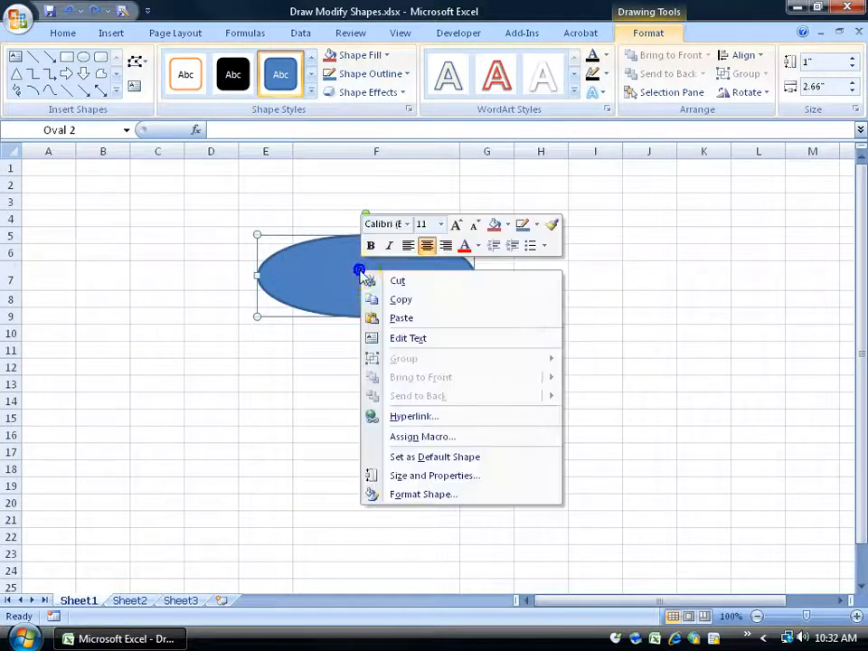
{"action": "left_click", "coordinate": [419, 499]}
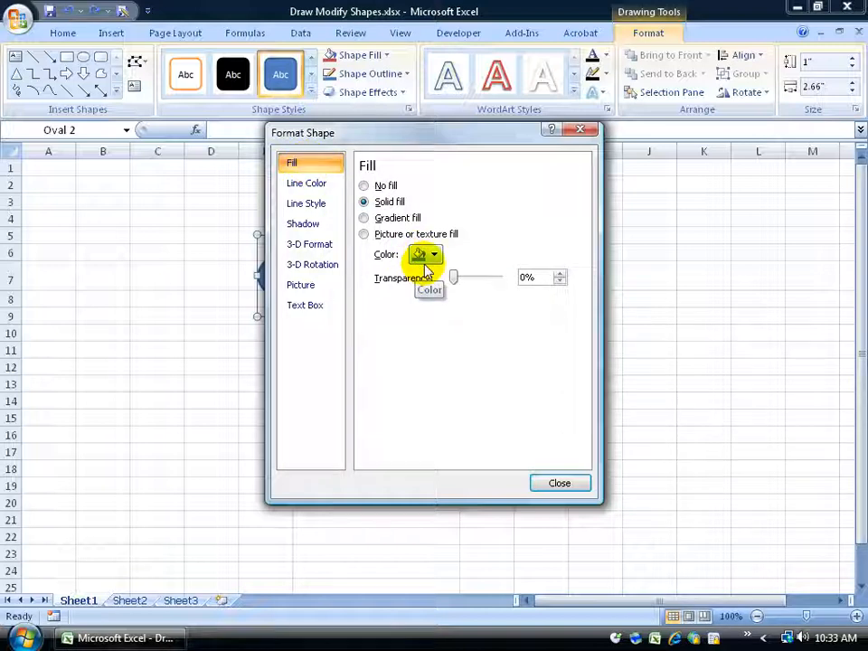
{"action": "left_click_drag", "start_coordinate": [452, 278], "coordinate": [487, 283]}
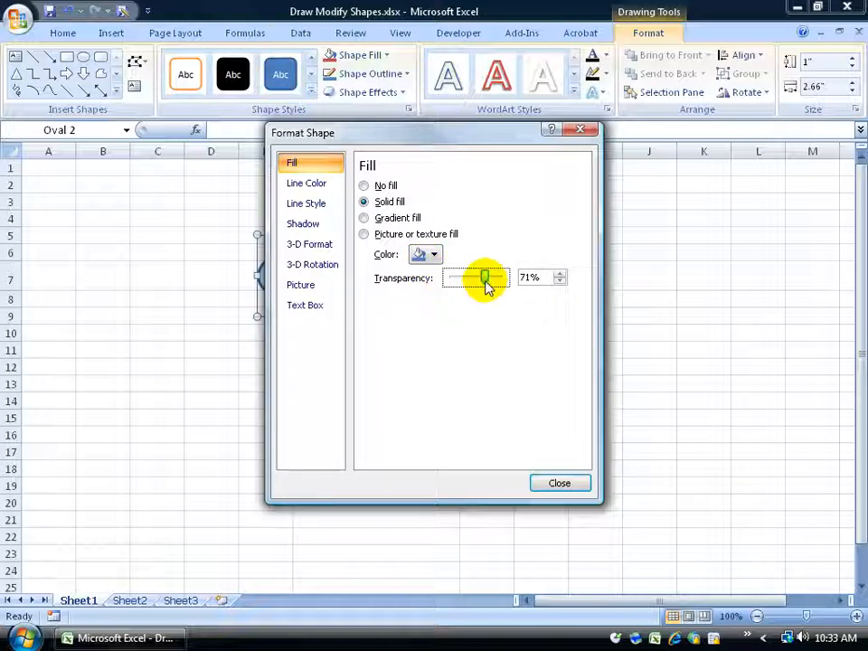
{"action": "left_click_drag", "start_coordinate": [391, 137], "coordinate": [529, 141]}
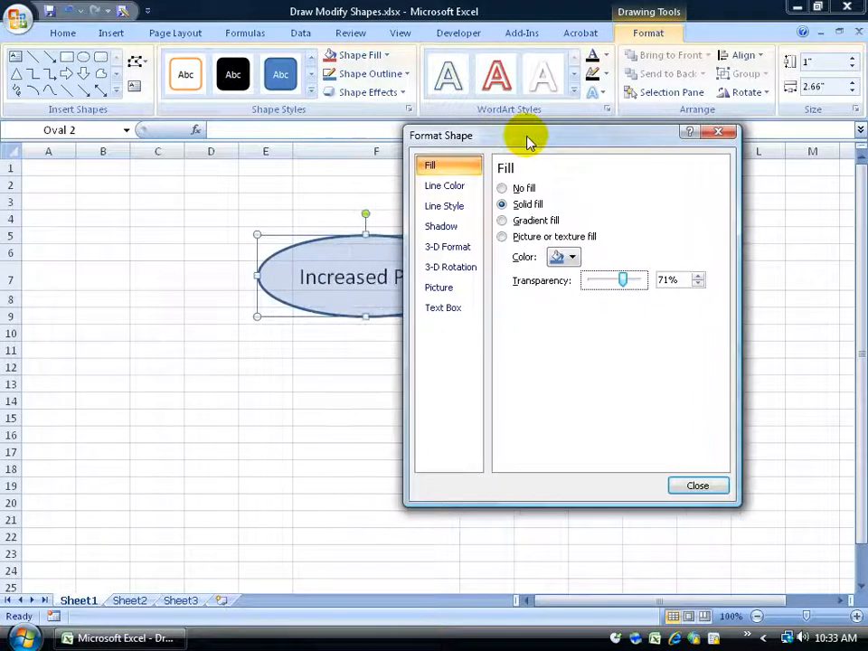
{"action": "left_click_drag", "start_coordinate": [622, 281], "coordinate": [626, 283]}
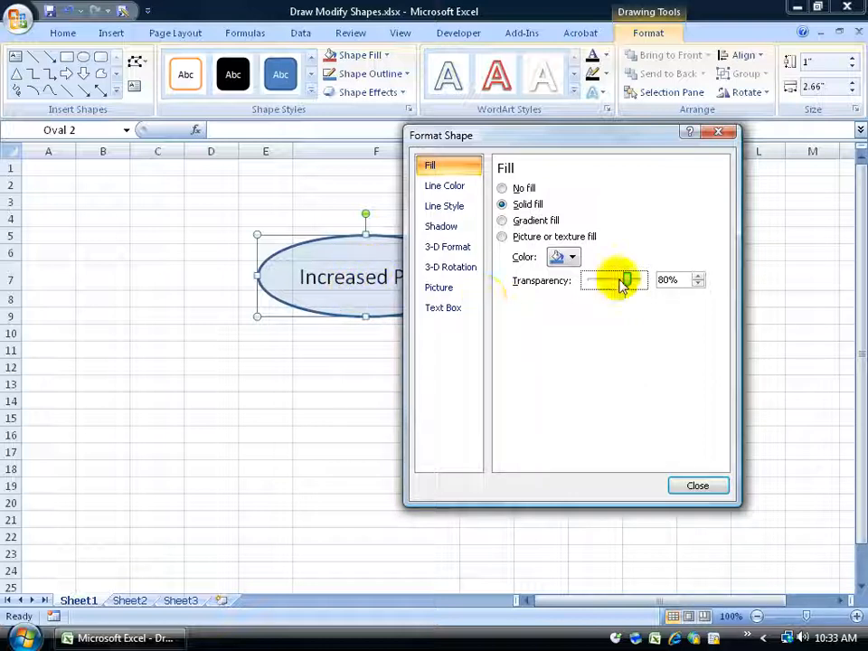
{"action": "double_click", "coordinate": [675, 280]}
{"action": "type", "text": "75"}
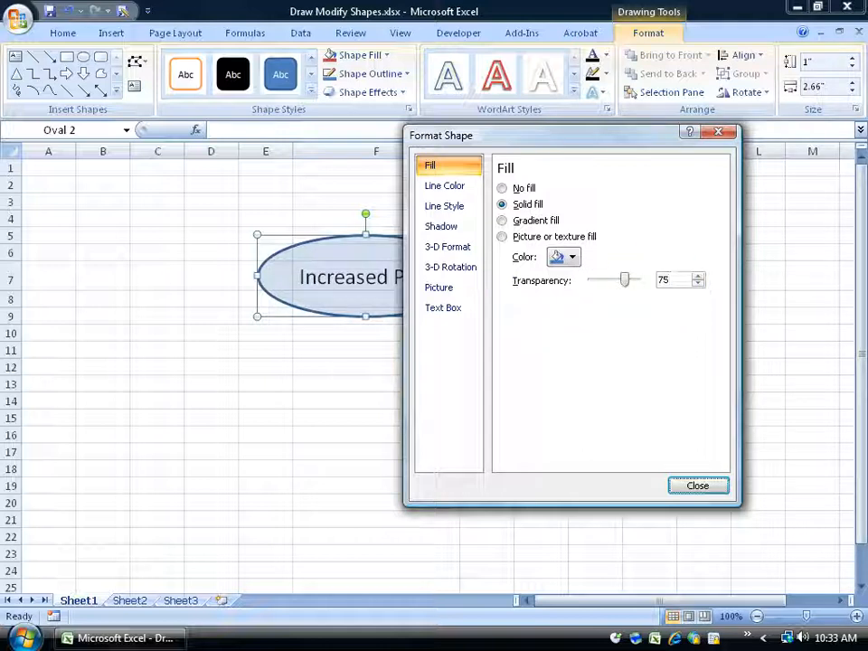
{"action": "left_click", "coordinate": [699, 485]}
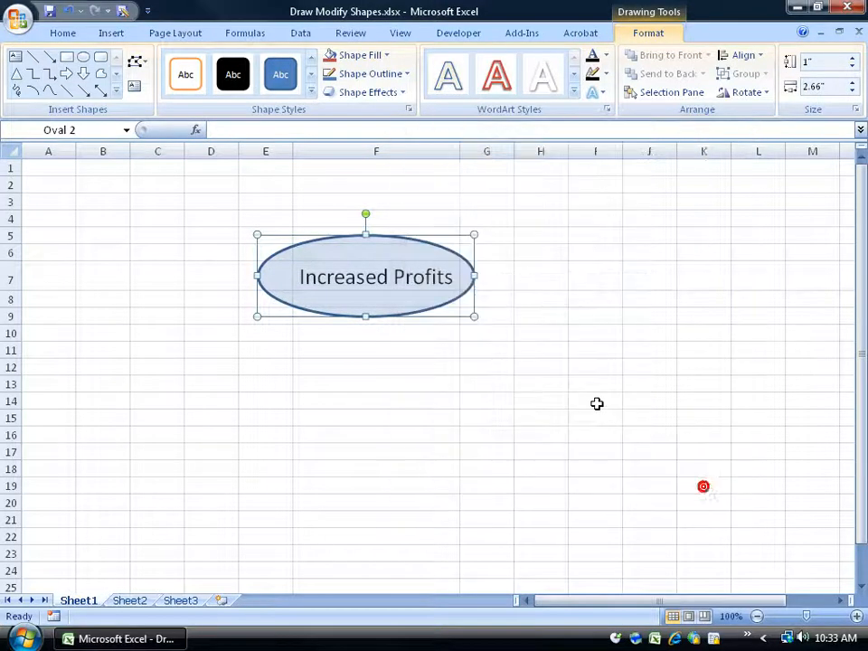
{"action": "left_click", "coordinate": [597, 364]}
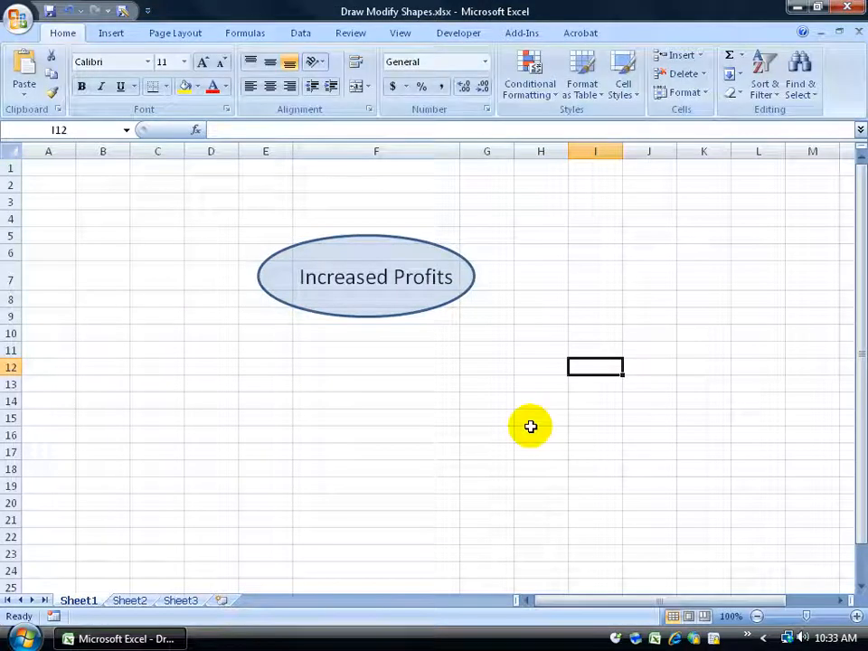
Move the oval slightly to the right to center it around the Increased Profits text.
{"action": "left_click", "coordinate": [363, 234]}
{"action": "left_click_drag", "start_coordinate": [362, 234], "coordinate": [370, 234]}
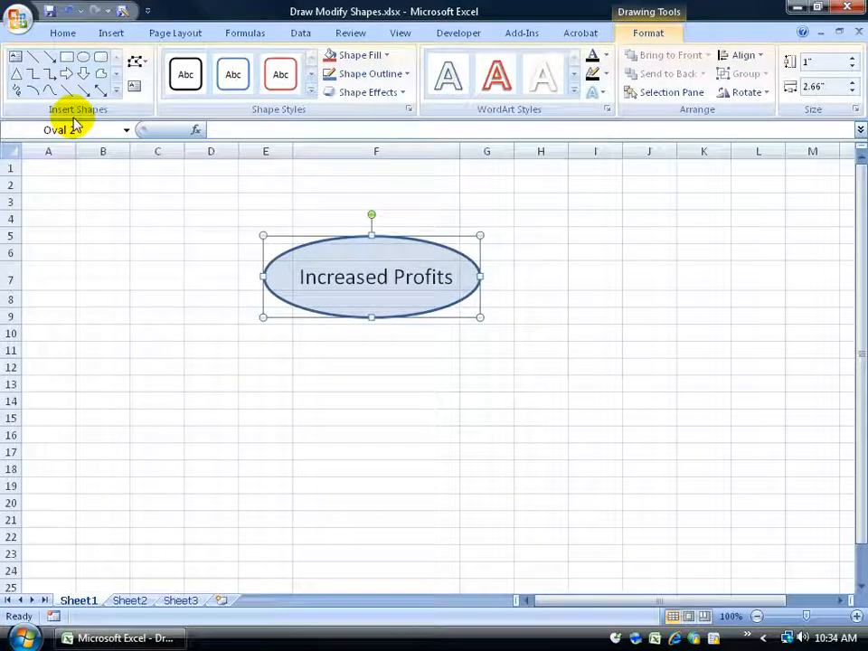
{"action": "left_click", "coordinate": [83, 73]}
{"action": "left_click", "coordinate": [682, 281]}
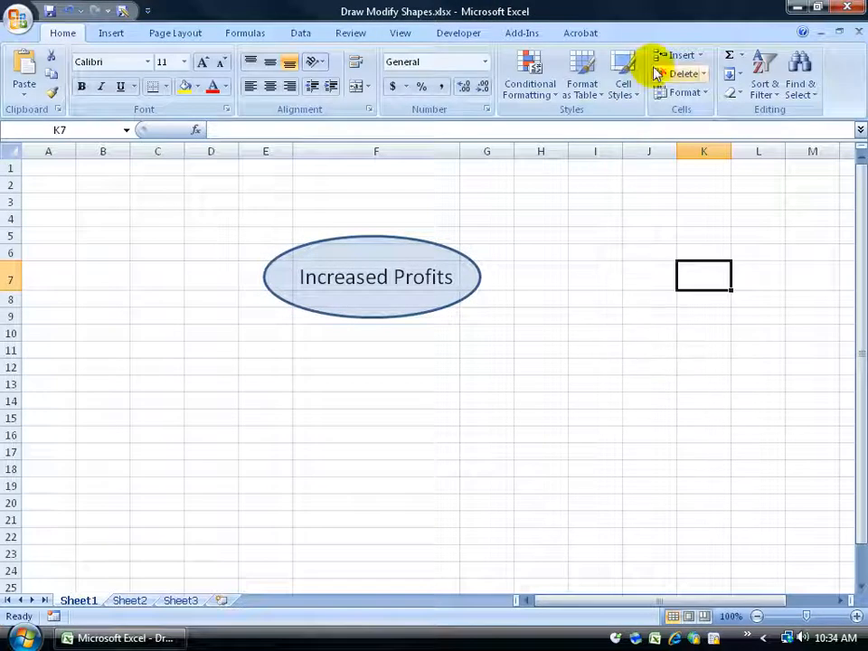
Draw a down block arrow below and to the right of the oval, enlarging it to about 0.93" wide and 1.21" high.
{"action": "left_click", "coordinate": [112, 34]}
{"action": "left_click", "coordinate": [113, 39]}
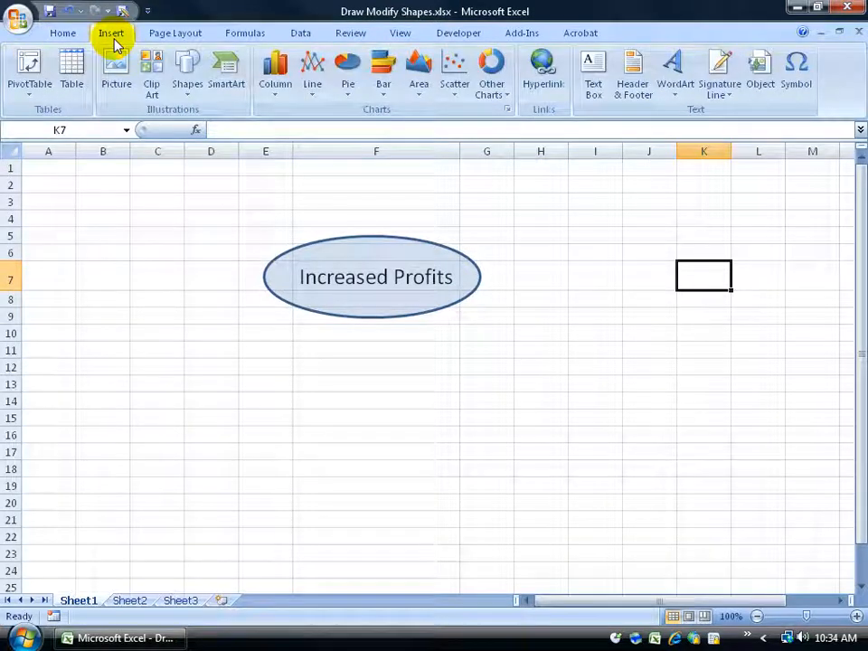
{"action": "left_click", "coordinate": [188, 84]}
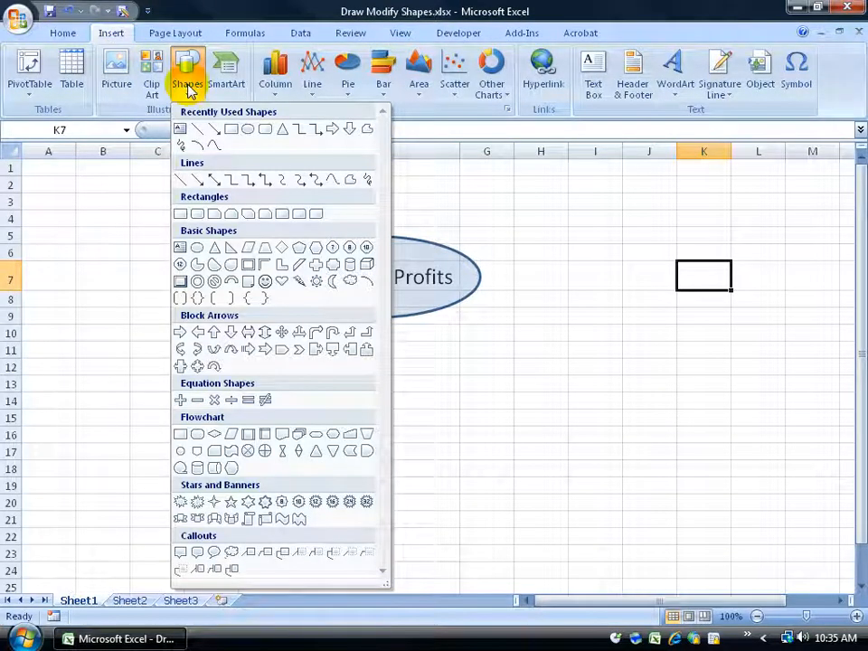
{"action": "left_click", "coordinate": [232, 334]}
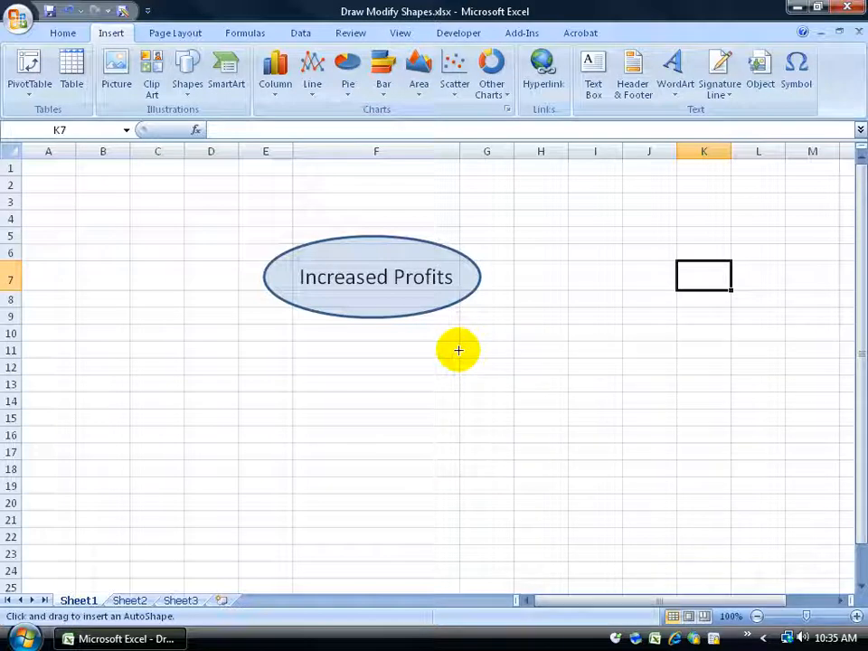
{"action": "left_click_drag", "start_coordinate": [467, 345], "coordinate": [511, 433]}
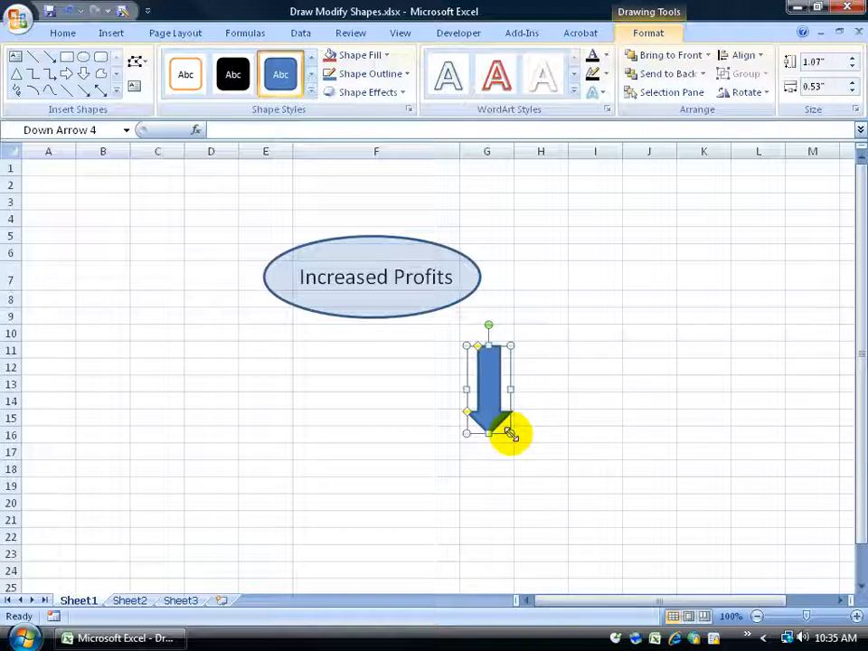
{"action": "left_click_drag", "start_coordinate": [509, 434], "coordinate": [543, 444]}
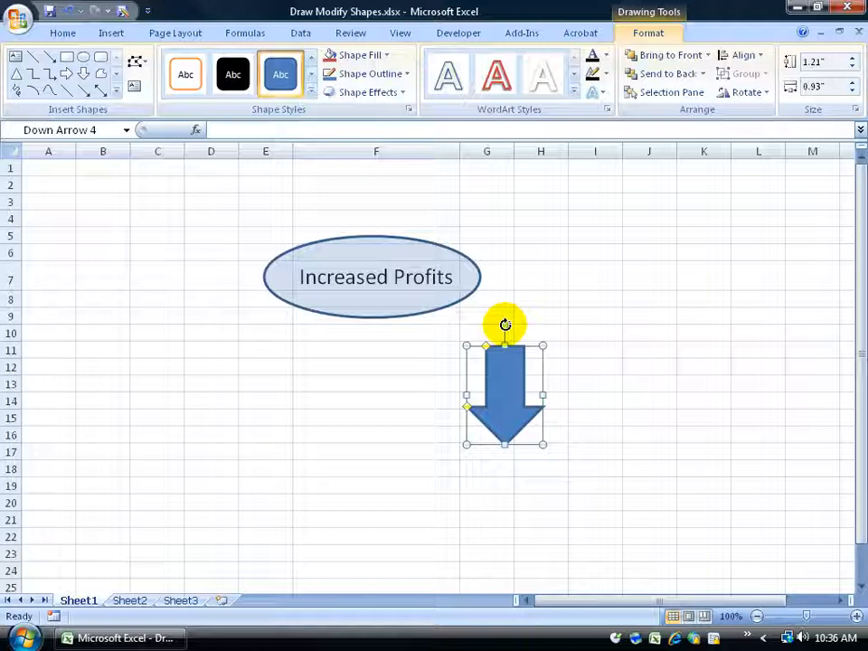
Rotate the down arrow counterclockwise so it points diagonally down and to the right.
{"action": "left_click", "coordinate": [505, 325]}
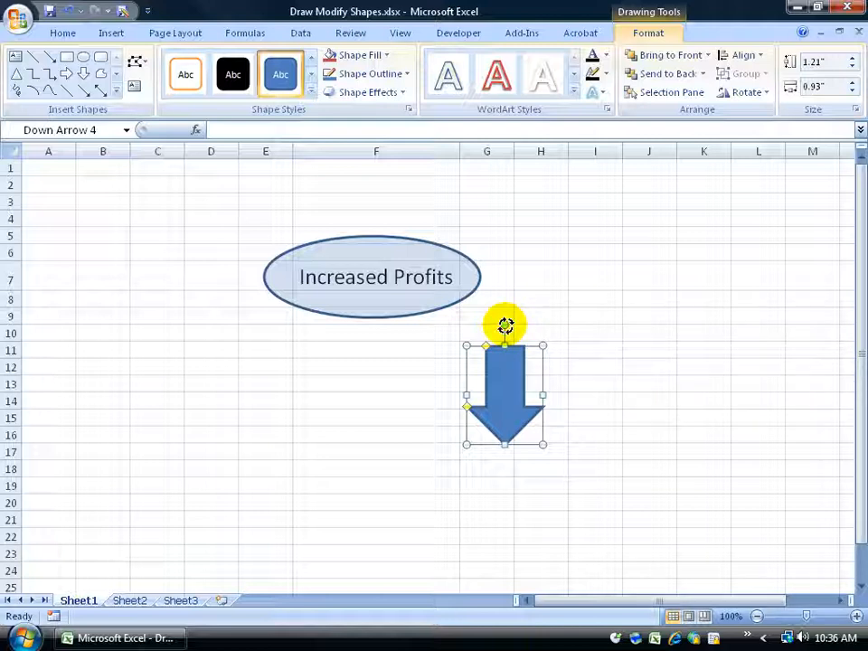
{"action": "left_click_drag", "start_coordinate": [504, 320], "coordinate": [471, 341]}
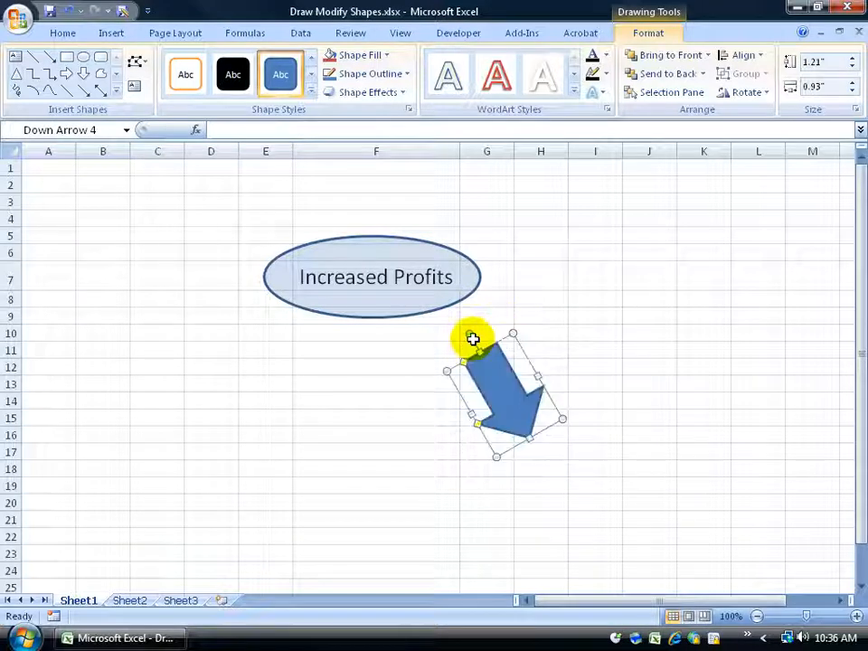
{"action": "left_click", "coordinate": [615, 298]}
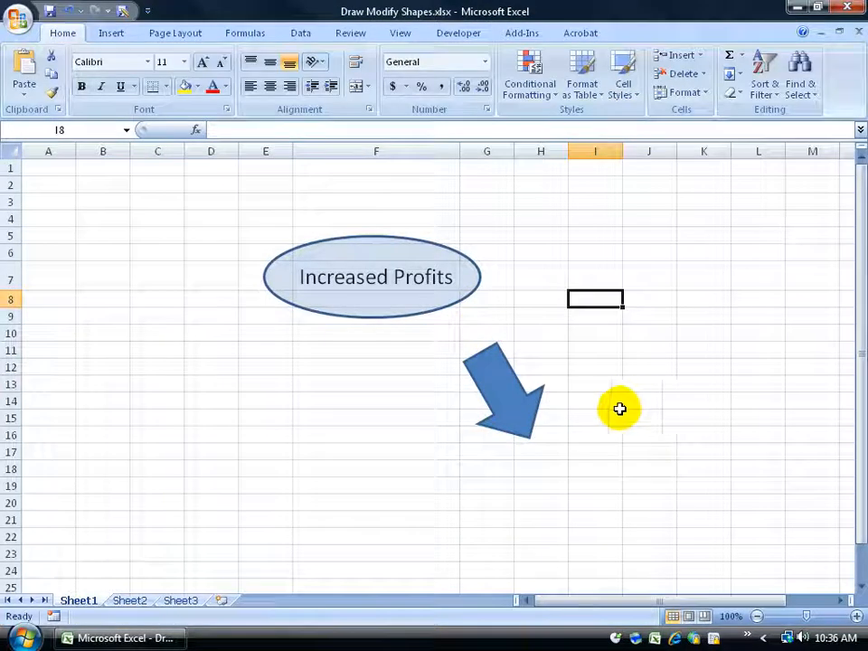
Move the rotated arrow up so its tail meets the lower-right edge of the oval.
{"action": "left_click", "coordinate": [510, 363]}
{"action": "mouse_move", "coordinate": [500, 340]}
{"action": "left_mouse_down"}
{"action": "mouse_move", "coordinate": [496, 297]}
{"action": "mouse_move", "coordinate": [481, 296]}
{"action": "left_mouse_up"}
{"action": "left_click", "coordinate": [682, 366]}
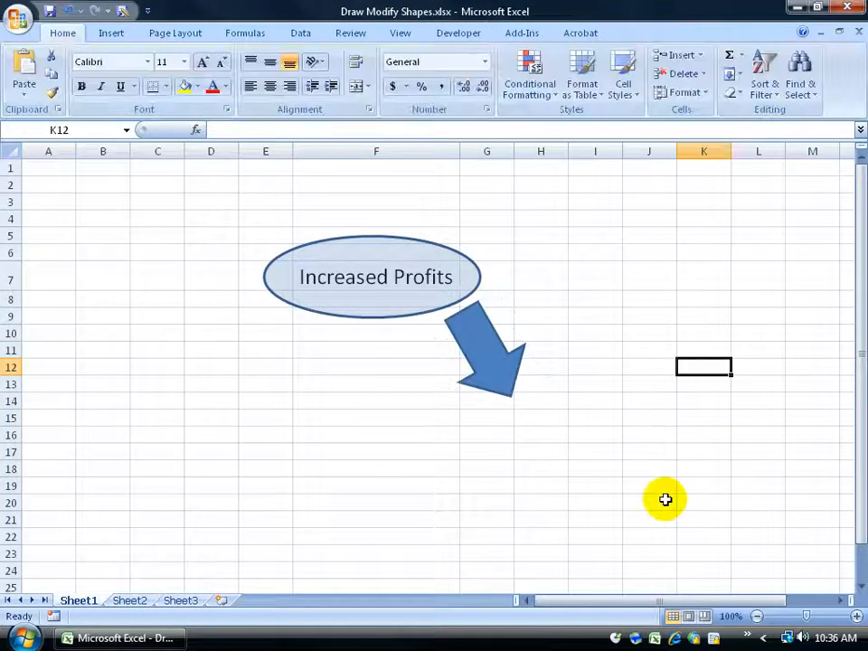
{"action": "left_click", "coordinate": [474, 331]}
{"action": "left_click_drag", "start_coordinate": [475, 331], "coordinate": [449, 308]}
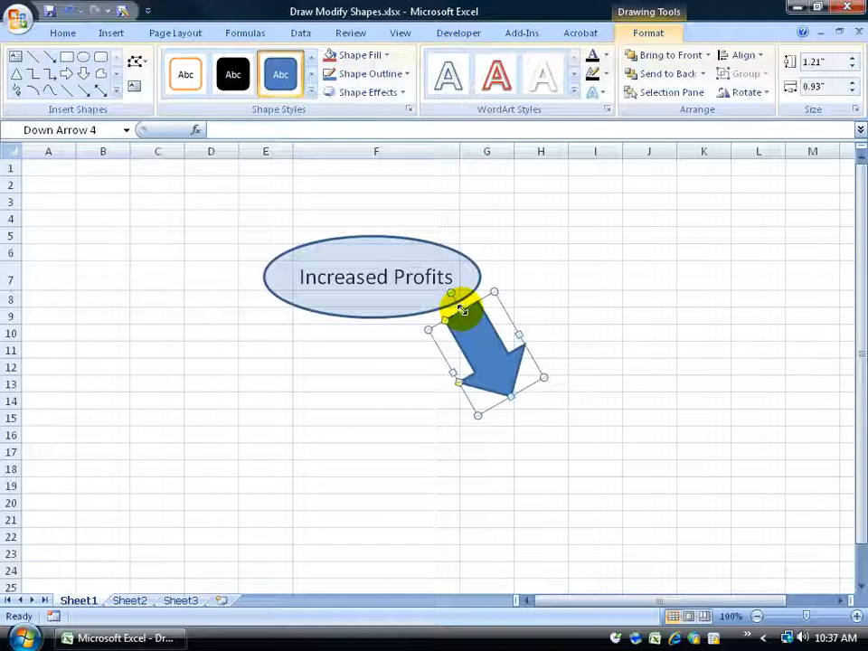
{"action": "left_click", "coordinate": [641, 336]}
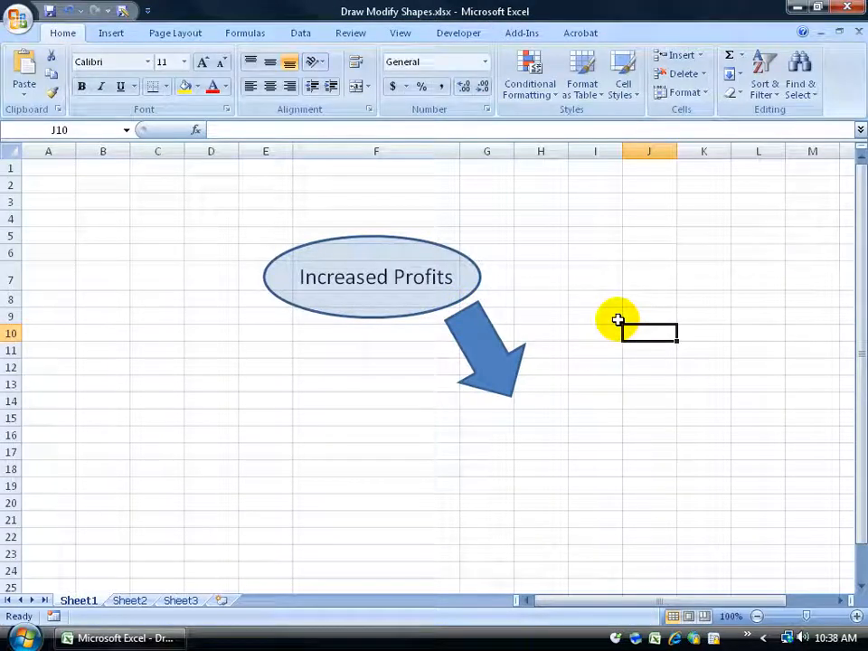